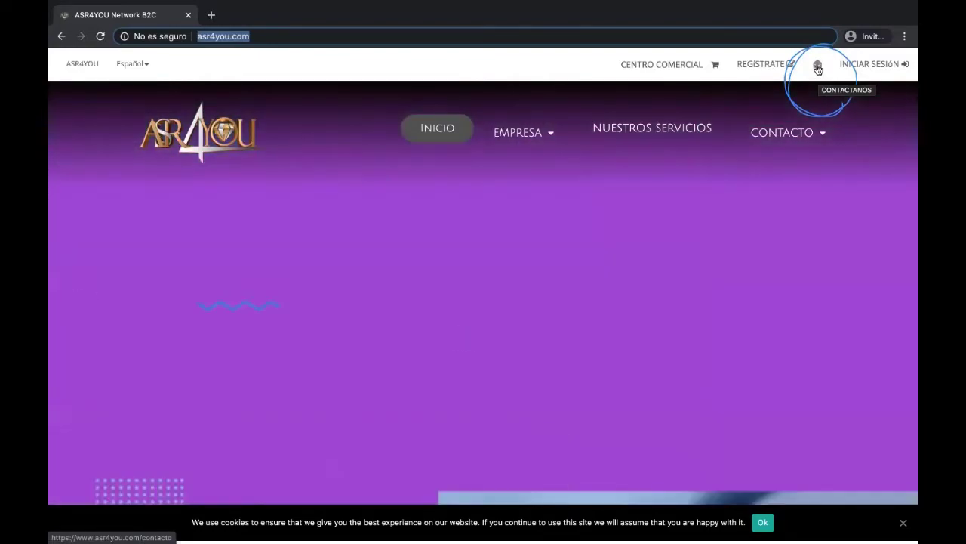
Open the Contactanos contact form from the envelope link in the top bar
{"action": "left_click", "coordinate": [818, 68]}
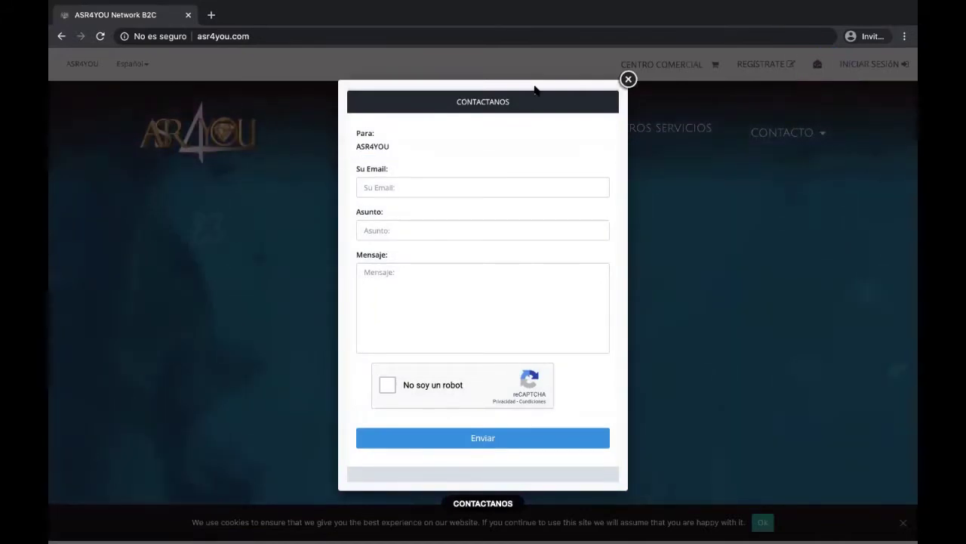
Enter your e-mail address and the subject 'Quiero empezar' in the contact form
{"action": "left_click", "coordinate": [366, 187]}
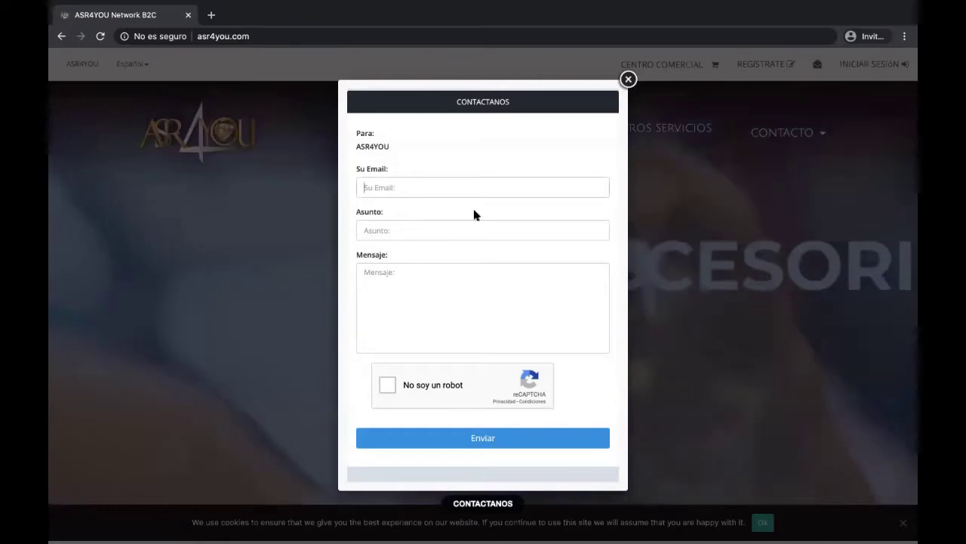
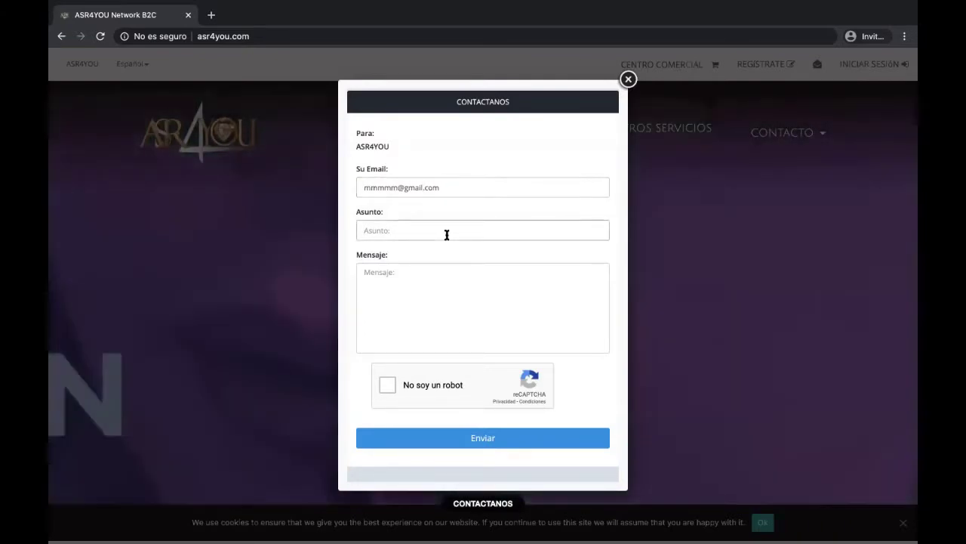
{"action": "left_click", "coordinate": [446, 235]}
{"action": "type", "text": "Quier"}
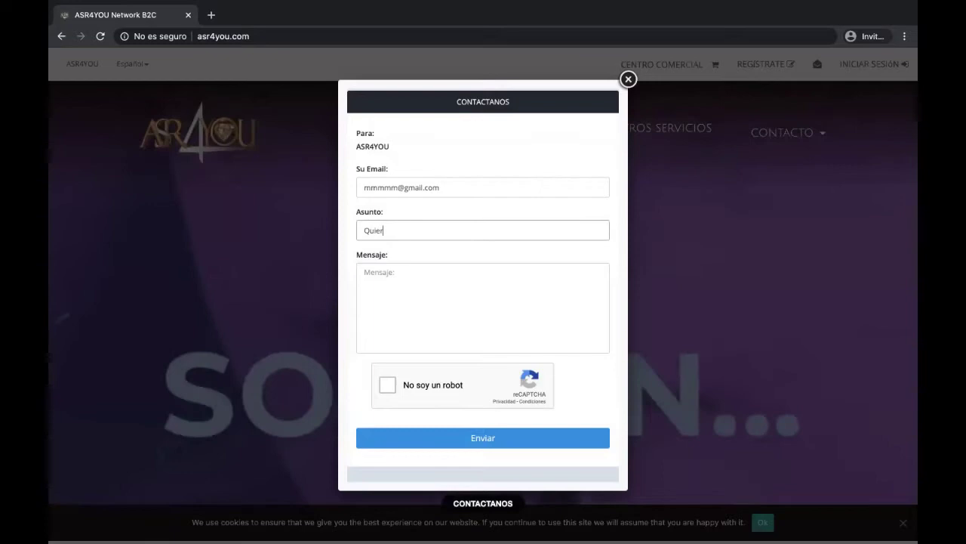
{"action": "type", "text": "o empezar"}
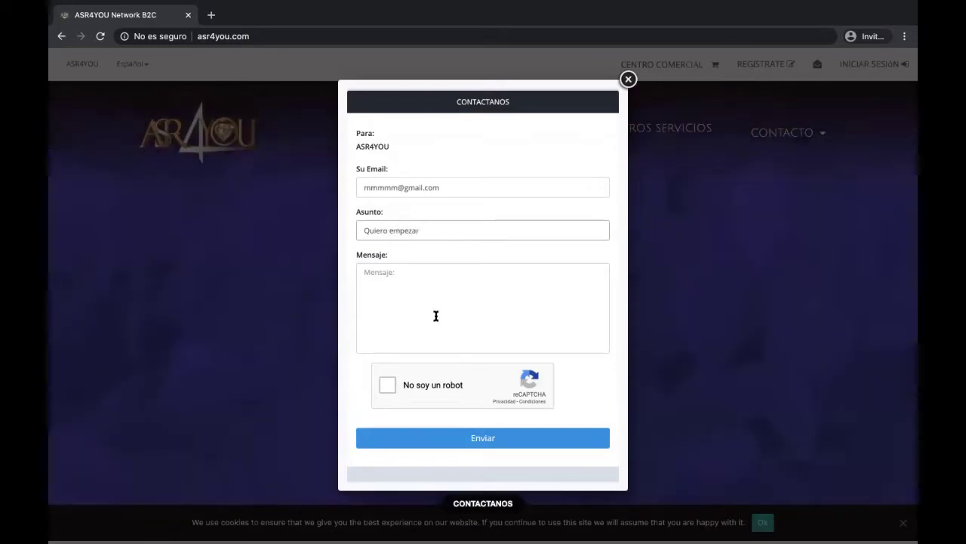
Write a message asking for more information and a callback at your phone number, then tick reCAPTCHA
{"action": "left_click", "coordinate": [436, 315]}
{"action": "type", "text": "Necesi"}
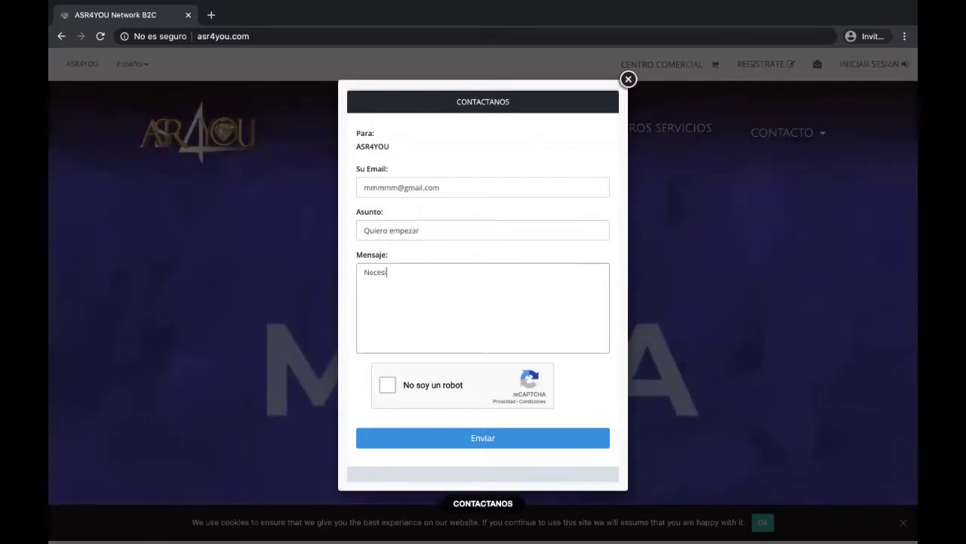
{"action": "type", "text": "to más"}
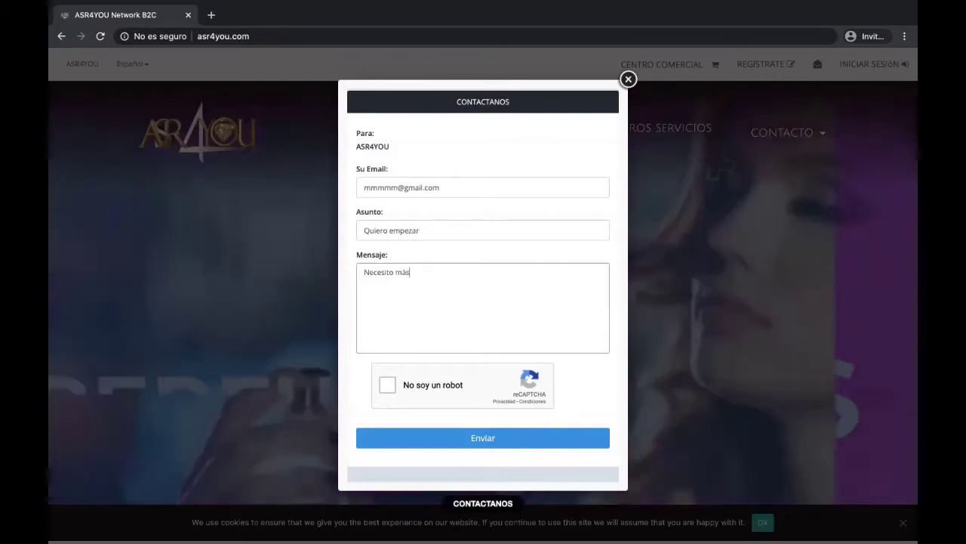
{"action": "type", "text": " informaci"}
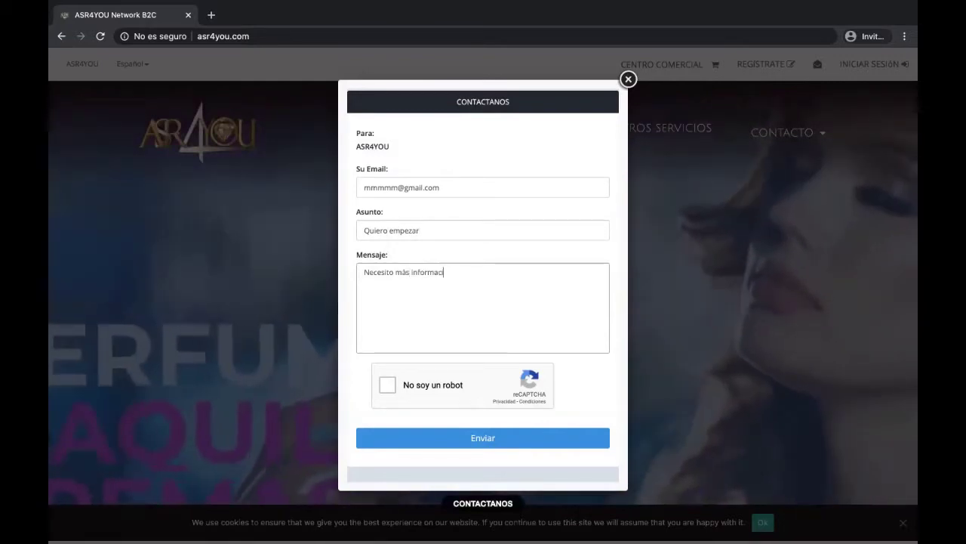
{"action": "type", "text": "ón, ll"}
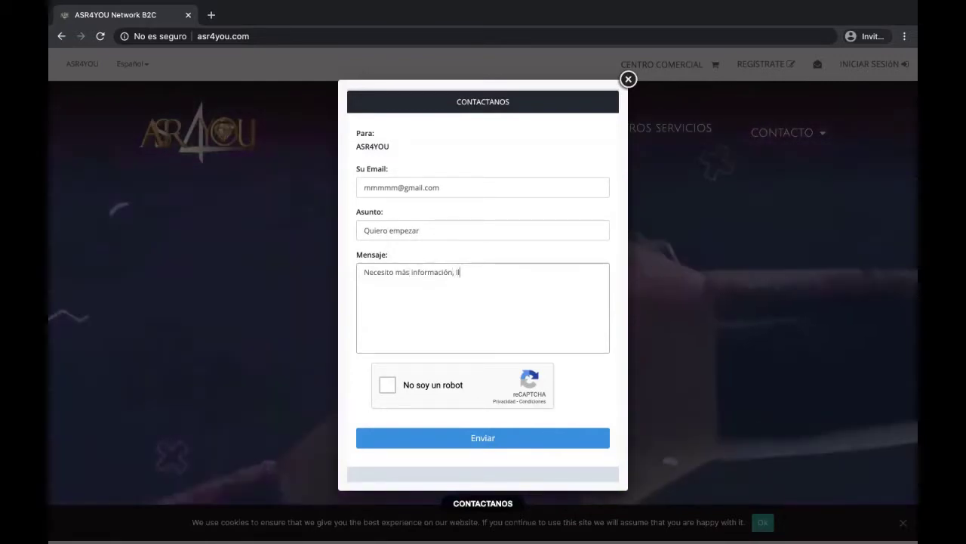
{"action": "type", "text": "ama"}
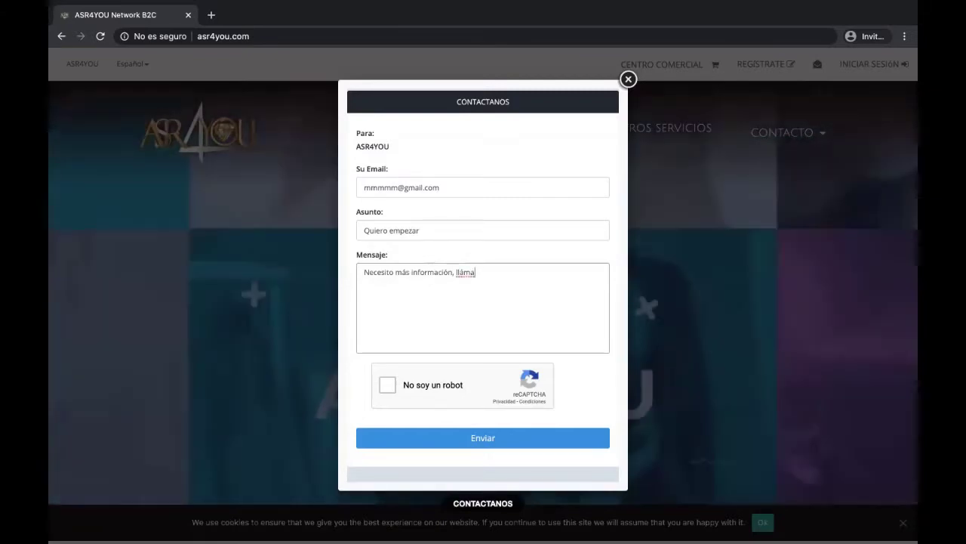
{"action": "key", "text": "BackSpace"}
{"action": "key", "text": "BackSpace"}
{"action": "key", "text": "BackSpace"}
{"action": "type", "text": "ámame "}
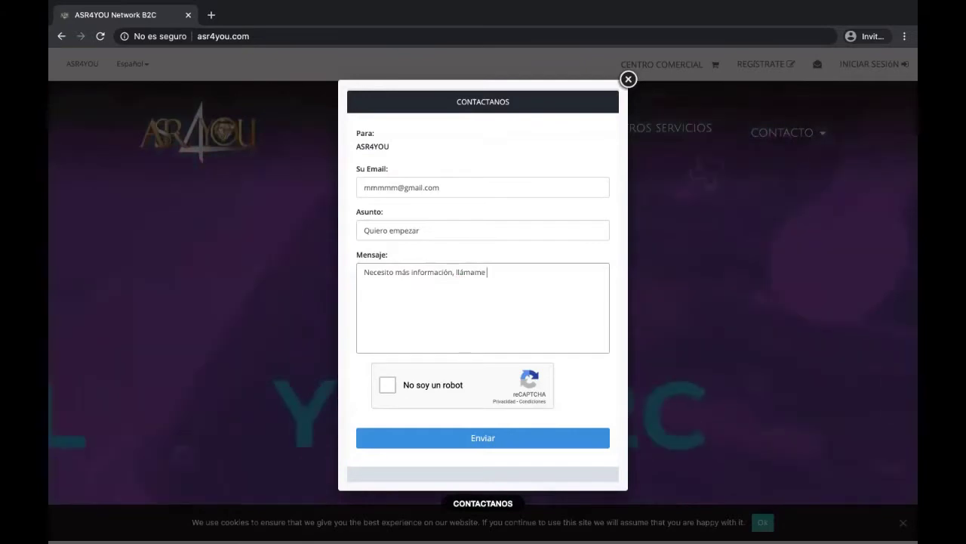
{"action": "type", "text": "l"}
{"action": "key", "text": "BackSpace"}
{"action": "key", "text": "BackSpace"}
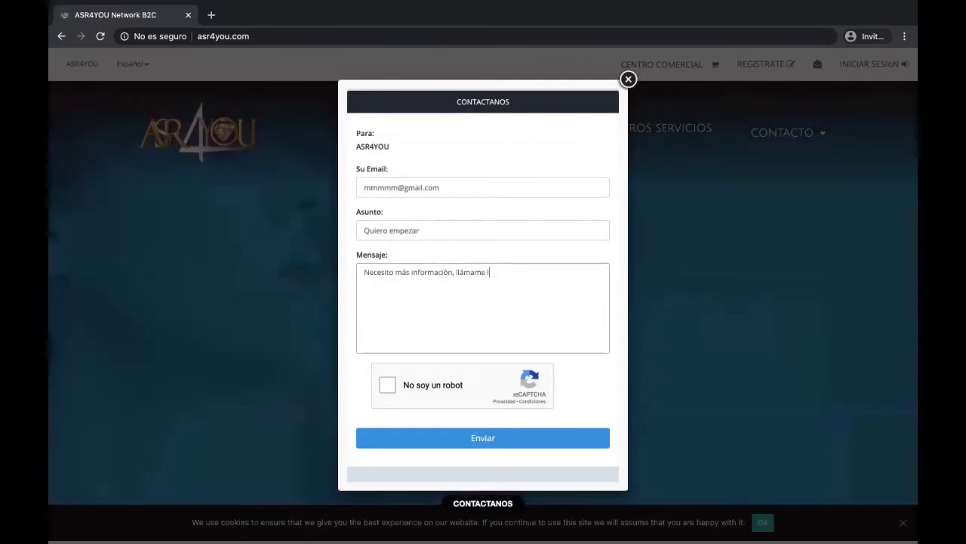
{"action": "type", "text": "al "}
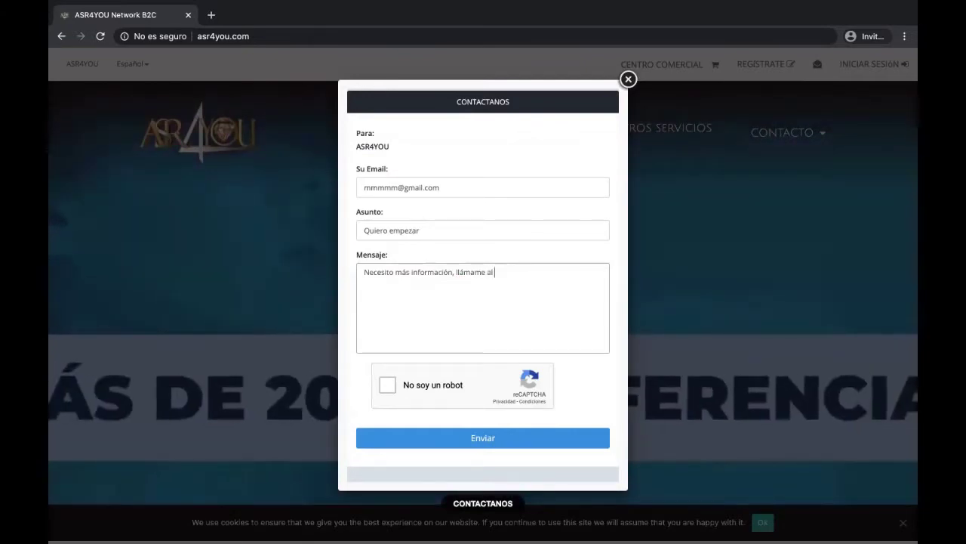
{"action": "type", "text": "+346"}
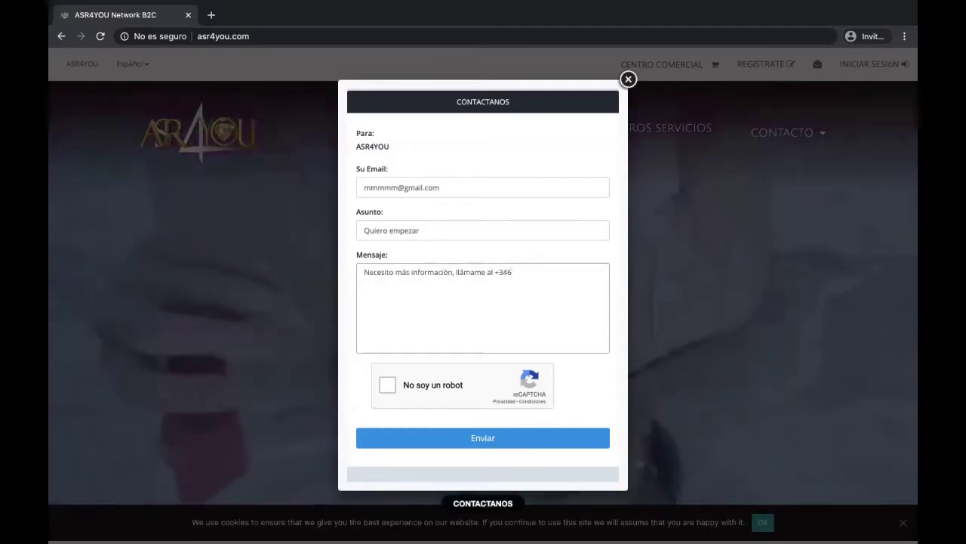
{"action": "type", "text": "00000000"}
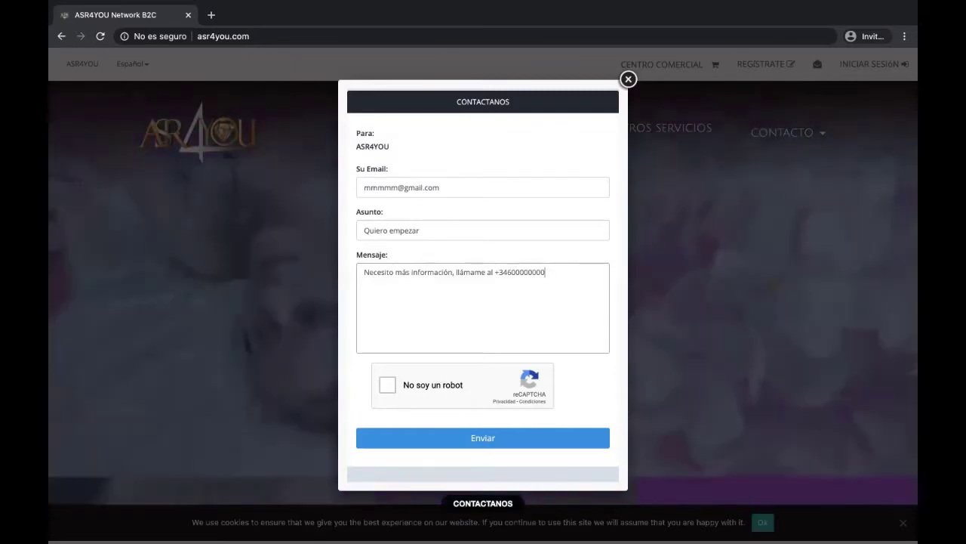
{"action": "left_click", "coordinate": [386, 385]}
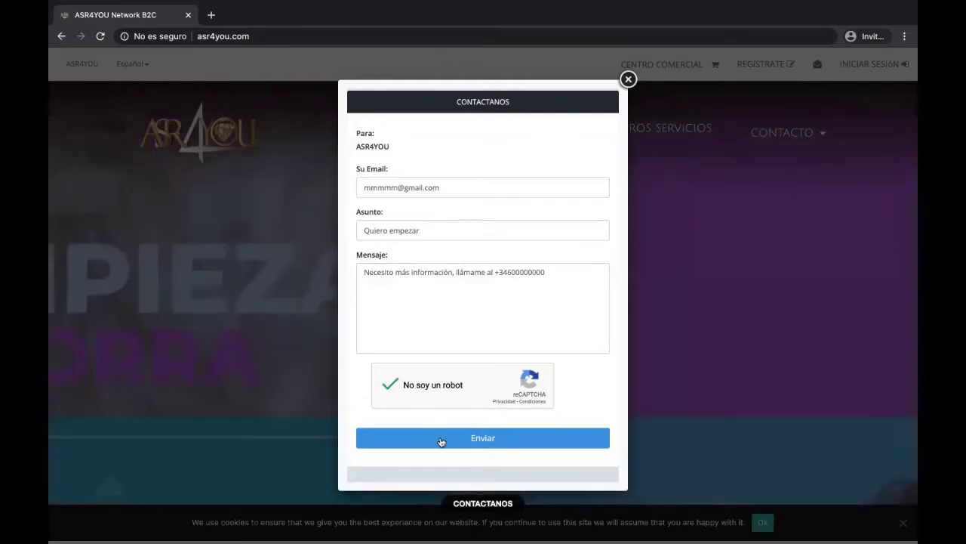
Send the contact message with Enviar and dismiss the Éxito confirmation with Ok!
{"action": "left_click", "coordinate": [441, 438]}
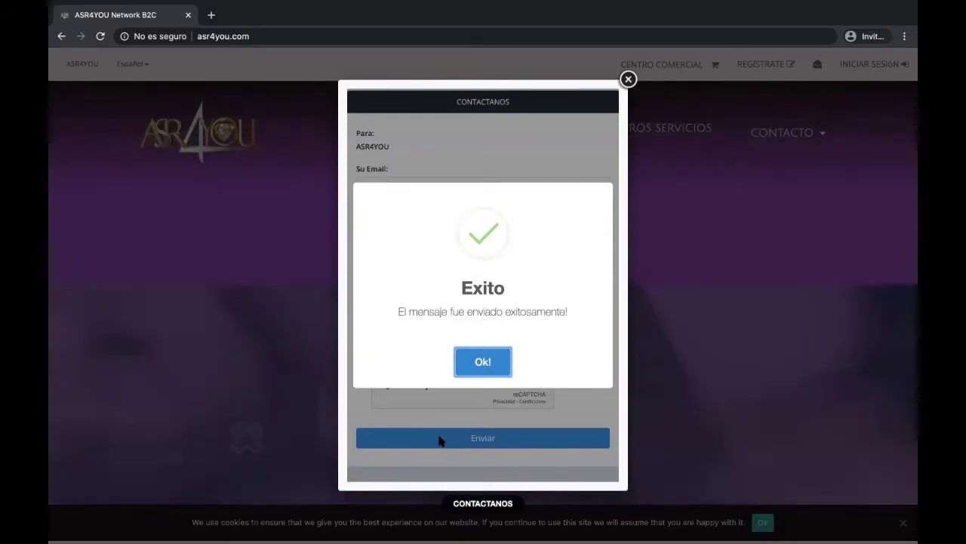
{"action": "left_click", "coordinate": [483, 362]}
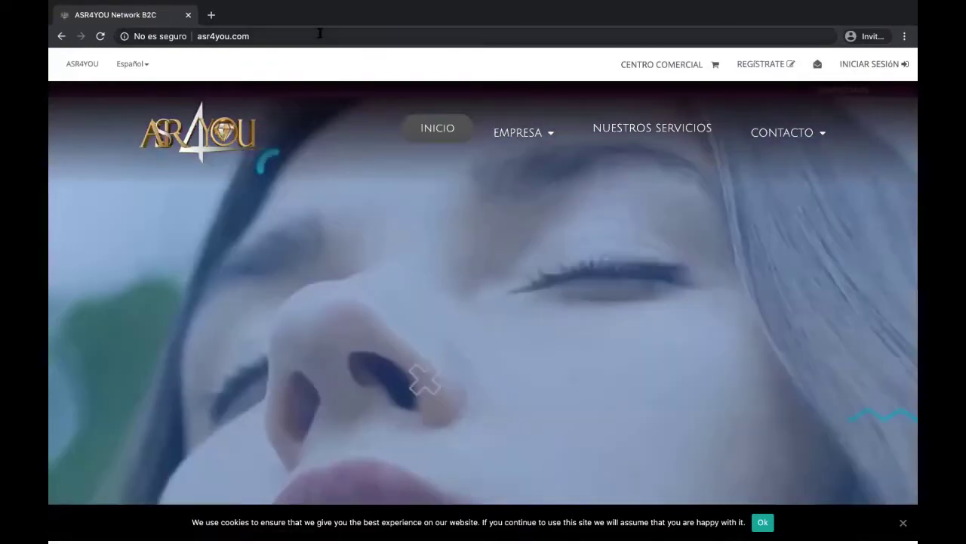
{"action": "left_click", "coordinate": [320, 35]}
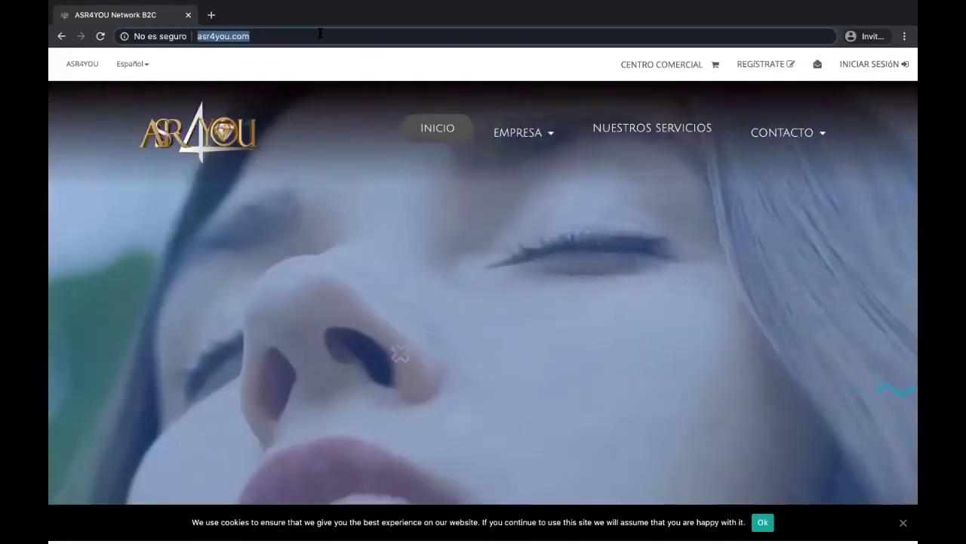
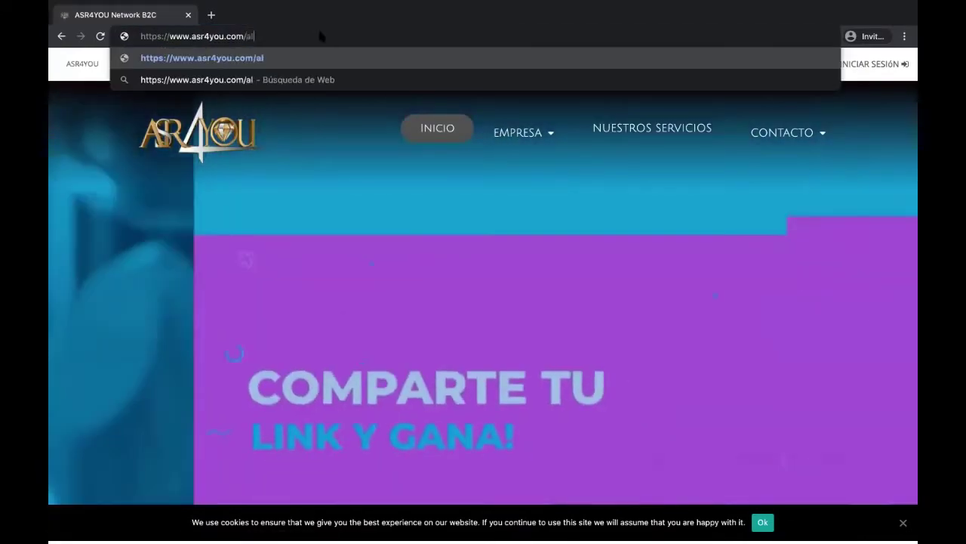
Load asr4you.com through an affiliate's /ref= referral link and close the contact form that pops up
{"action": "key", "text": "Return"}
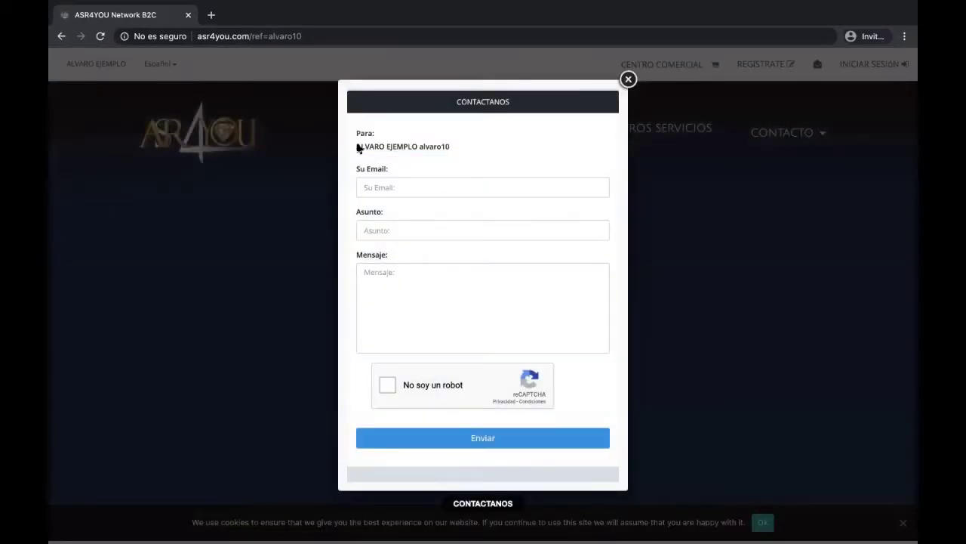
{"action": "left_click_drag", "start_coordinate": [360, 149], "coordinate": [386, 150]}
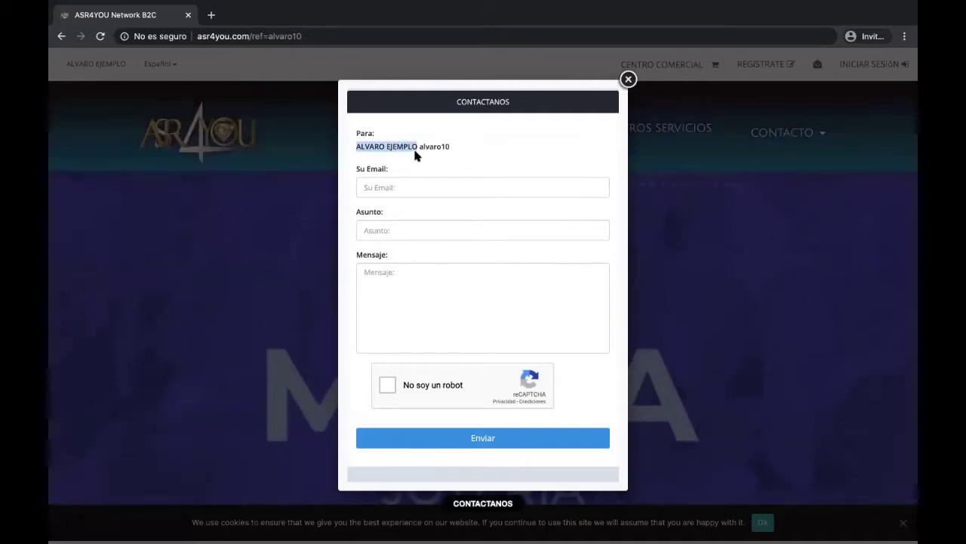
{"action": "left_click", "coordinate": [420, 149]}
{"action": "double_click", "coordinate": [433, 149]}
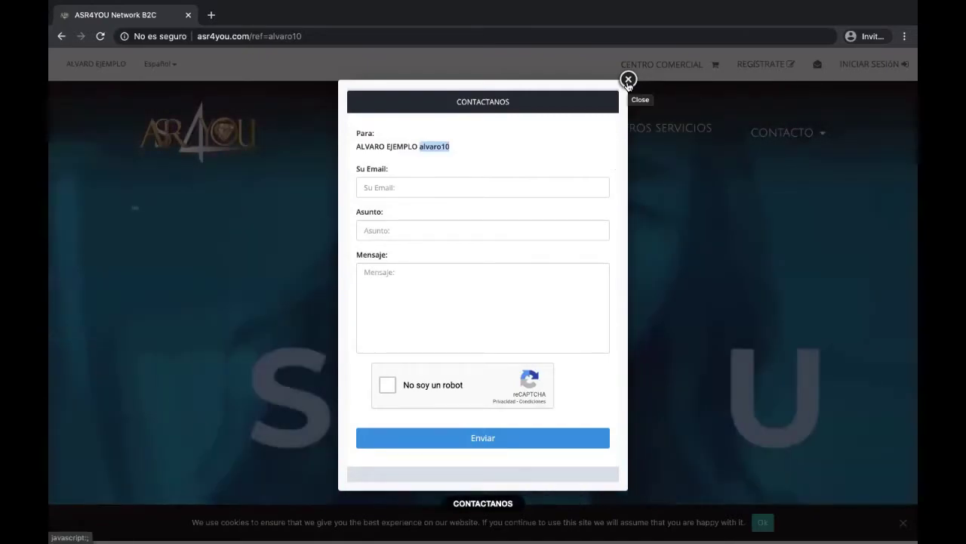
{"action": "left_click", "coordinate": [628, 80]}
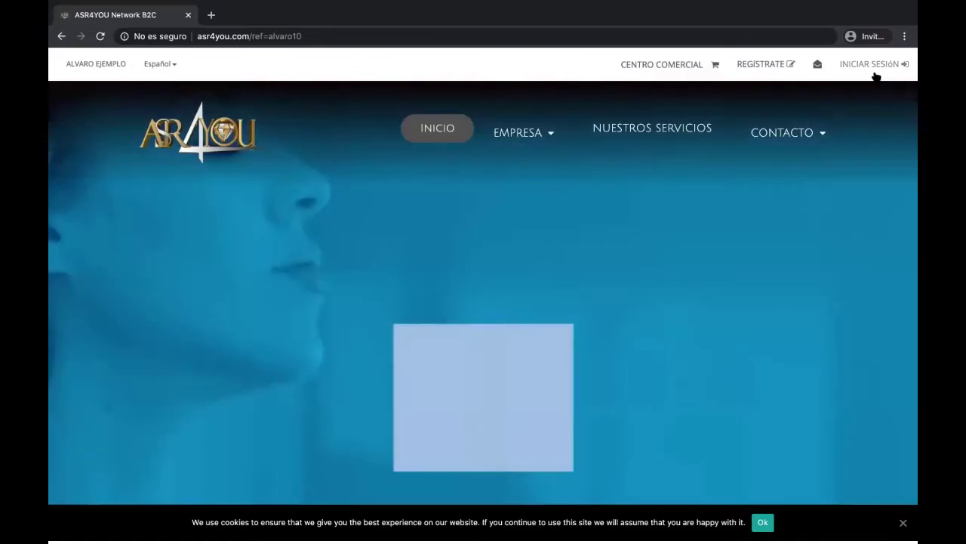
Sign in through INICIAR SESIÓN with the affiliate account's username and password
{"action": "left_click", "coordinate": [869, 64]}
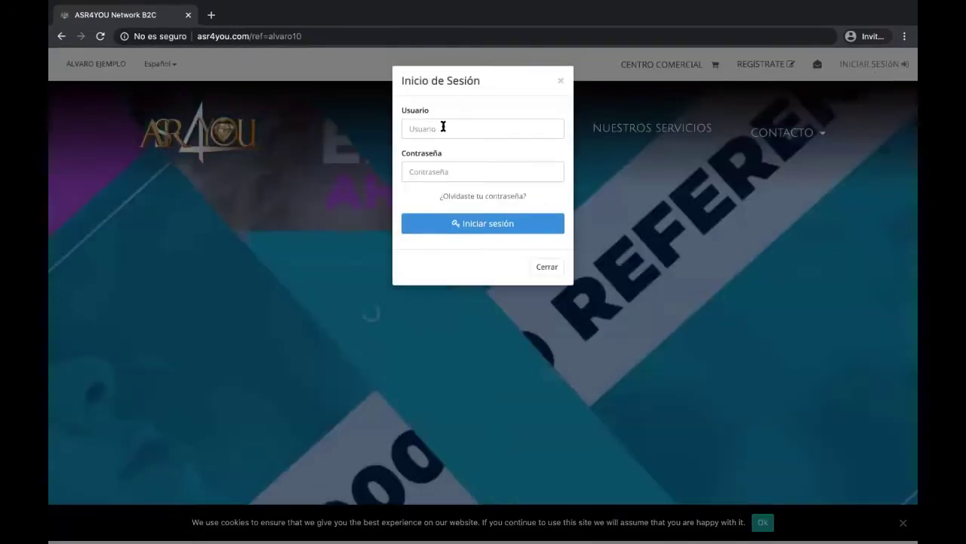
{"action": "left_click", "coordinate": [442, 127]}
{"action": "type", "text": "alvaro10"}
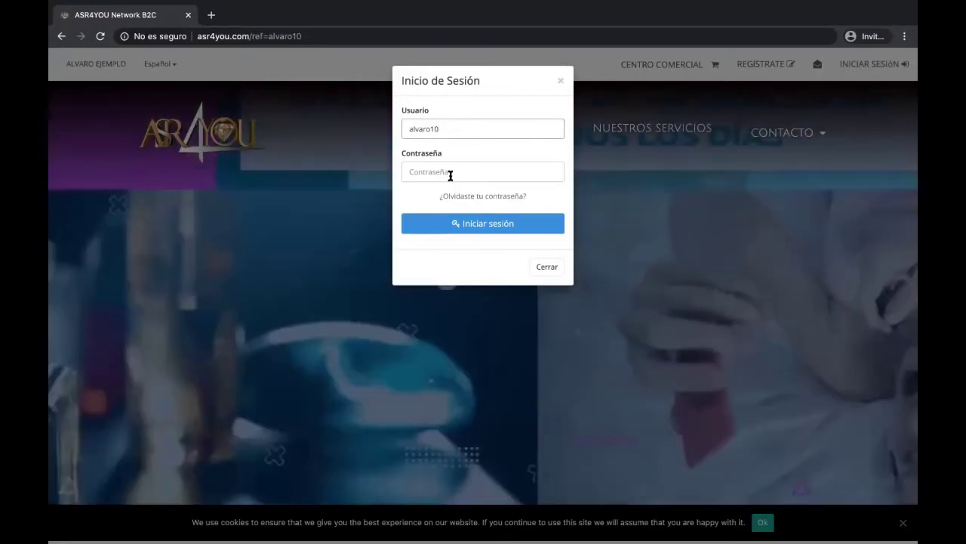
{"action": "left_click", "coordinate": [450, 175]}
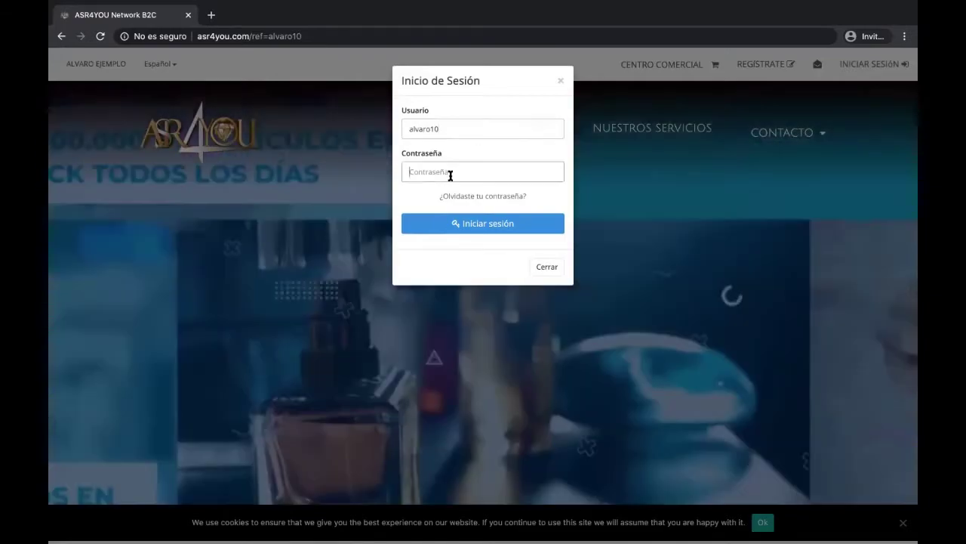
{"action": "type", "text": "•••••••"}
{"action": "key", "text": "Return"}
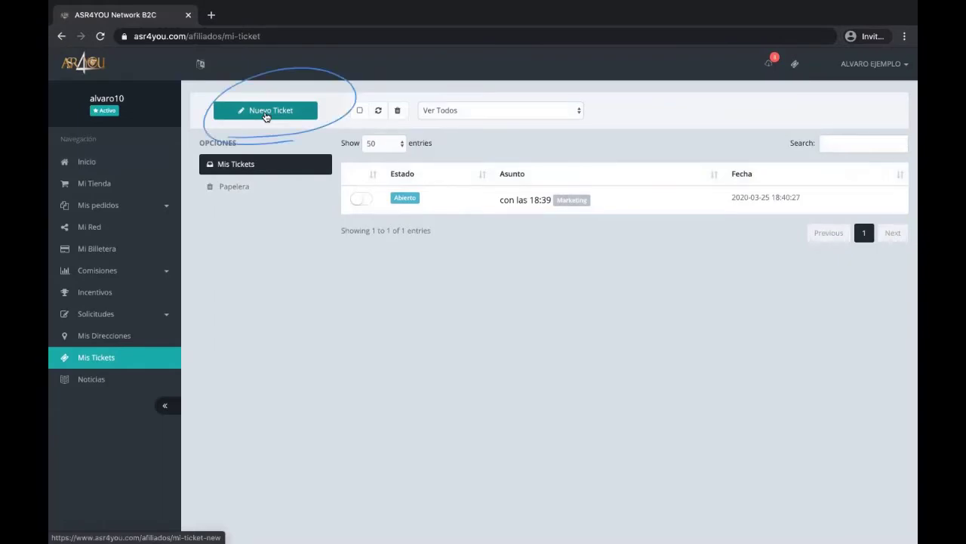
Start a Nuevo Ticket with subject 'NECESITO MÁS INFORMACIÓN' and category GENERAL
{"action": "left_click", "coordinate": [266, 113]}
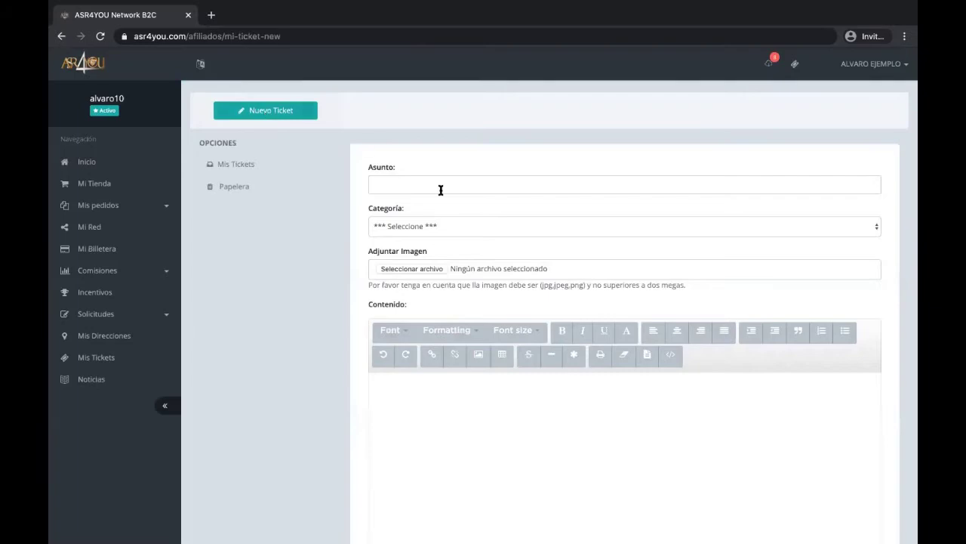
{"action": "left_click", "coordinate": [431, 187]}
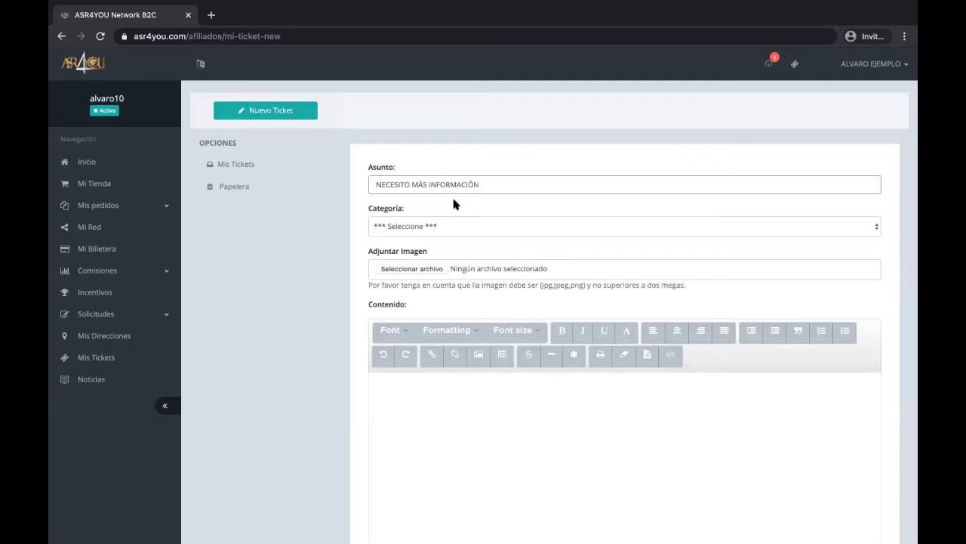
{"action": "left_click", "coordinate": [469, 228]}
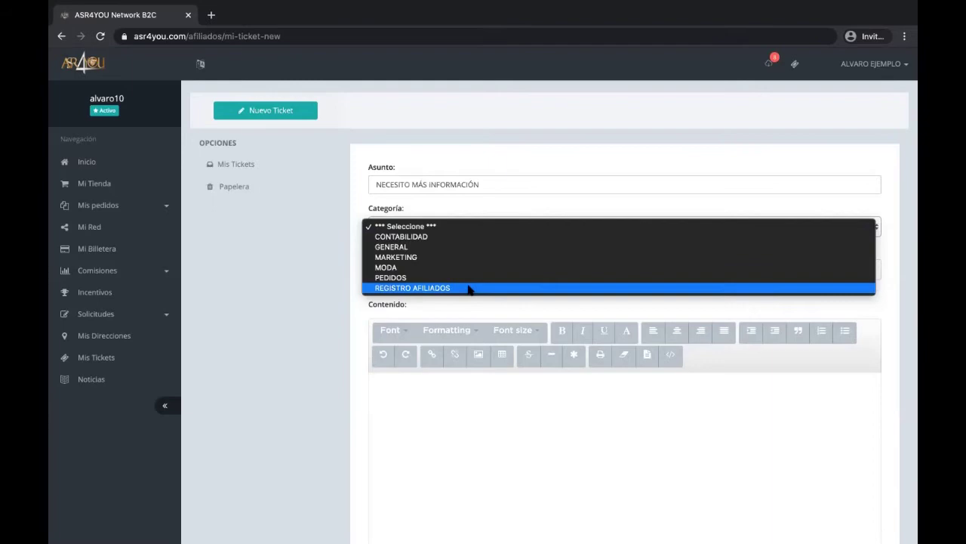
{"action": "left_click", "coordinate": [456, 247]}
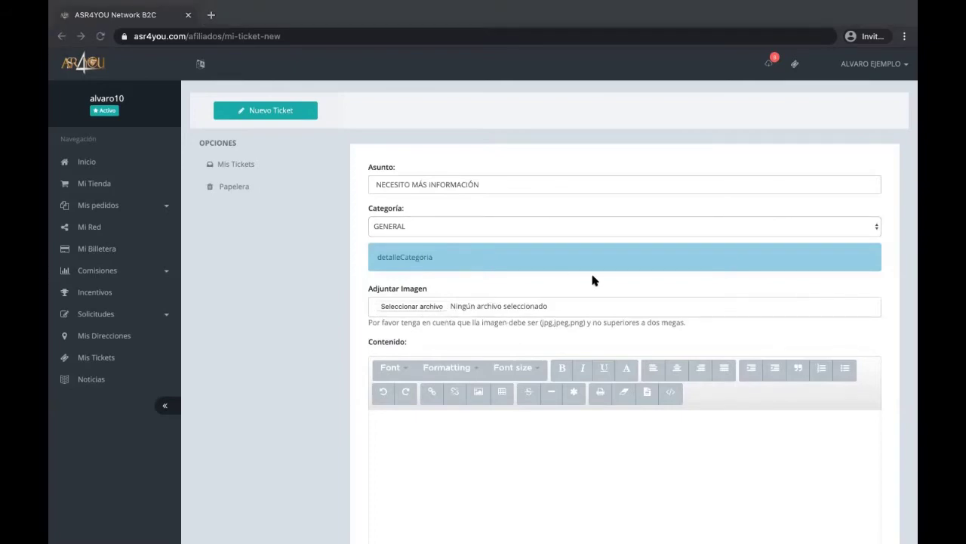
Skip the image attachment, write the 'HOLA BUENAS TARDES' ticket content, and submit it with Enviar
{"action": "key", "text": "Escape"}
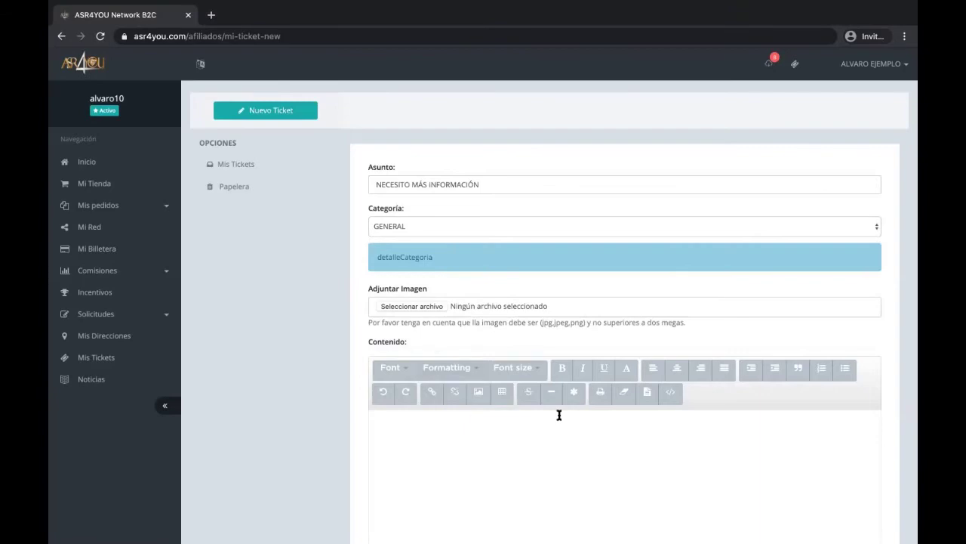
{"action": "scroll", "coordinate": [559, 414], "scroll_direction": "down", "scroll_amount": 2}
{"action": "left_click", "coordinate": [532, 361]}
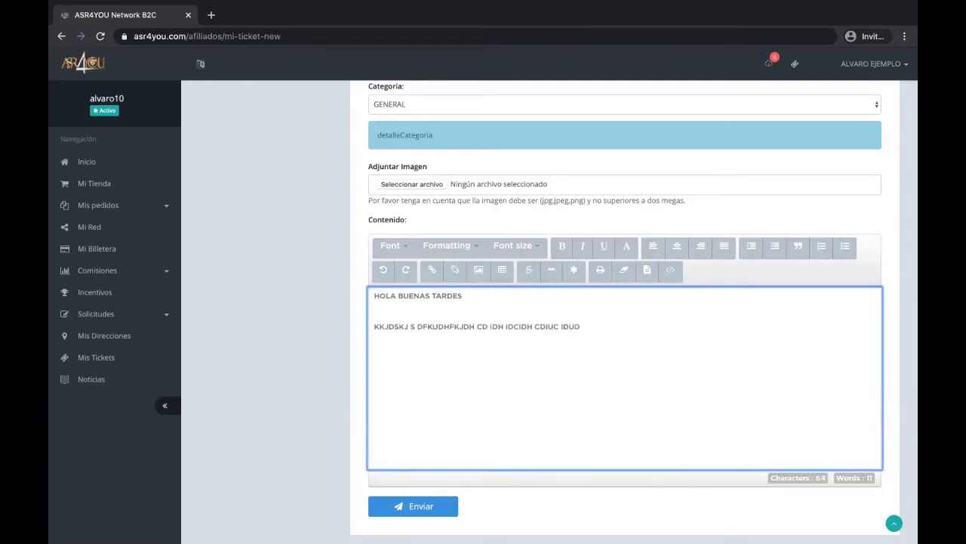
{"action": "scroll", "coordinate": [537, 315], "scroll_direction": "down", "scroll_amount": 2}
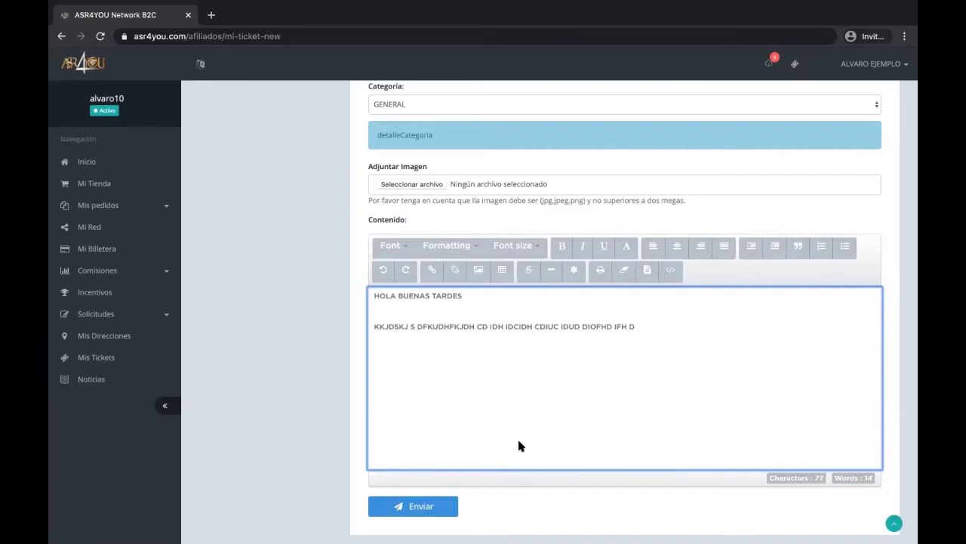
{"action": "left_click", "coordinate": [413, 506]}
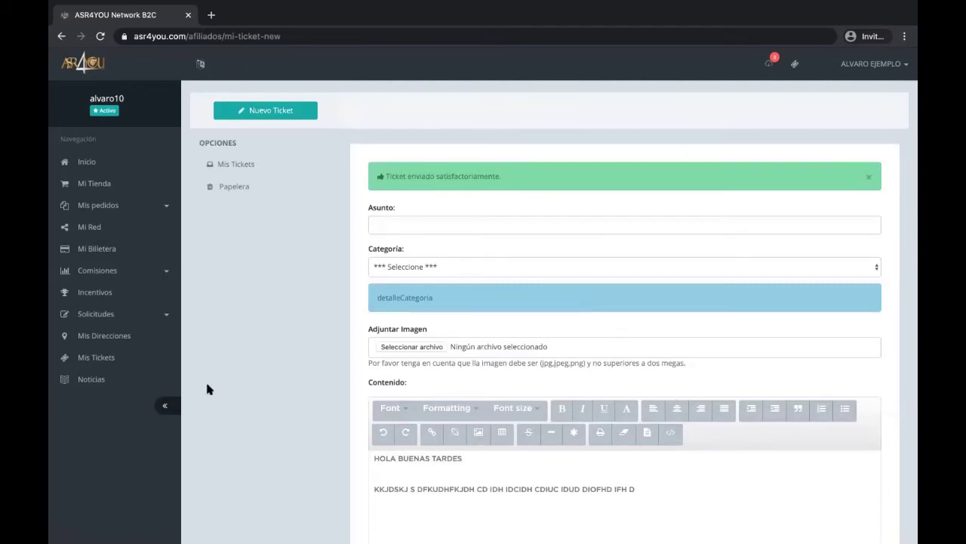
{"action": "left_click", "coordinate": [227, 164]}
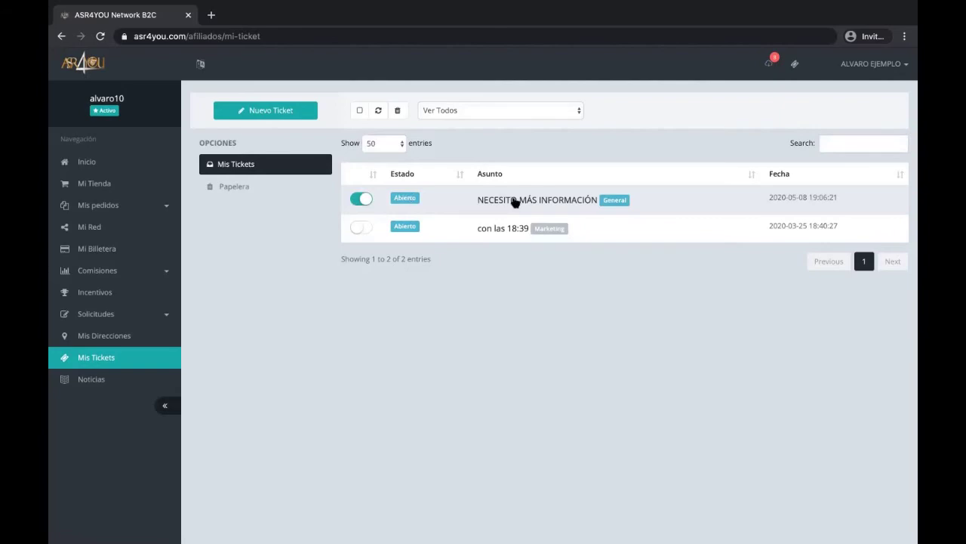
Open the 'NECESITO MÁS INFORMACIÓN' ticket, check its sent date, and bring up the RESPONDER reply form
{"action": "left_click", "coordinate": [512, 200]}
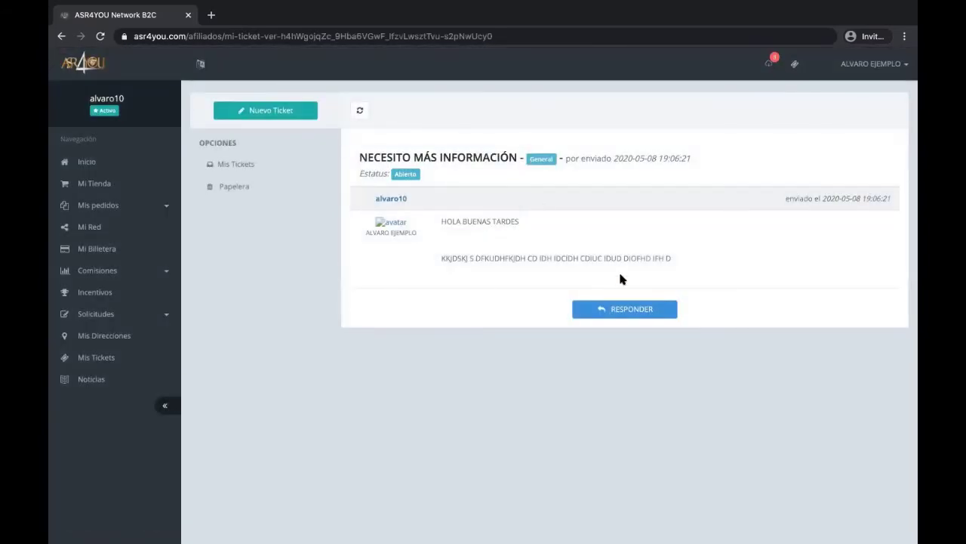
{"action": "left_click_drag", "start_coordinate": [785, 198], "coordinate": [870, 200]}
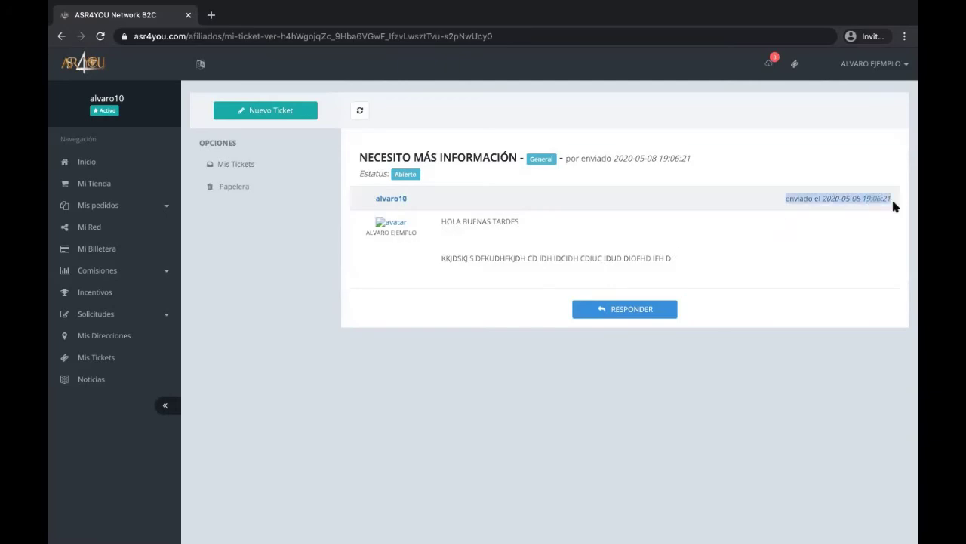
{"action": "left_click", "coordinate": [611, 314]}
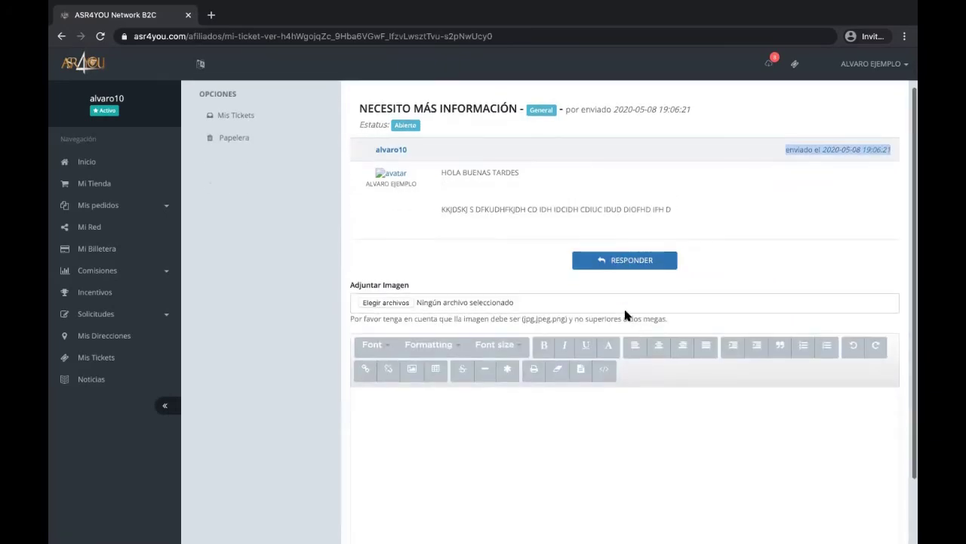